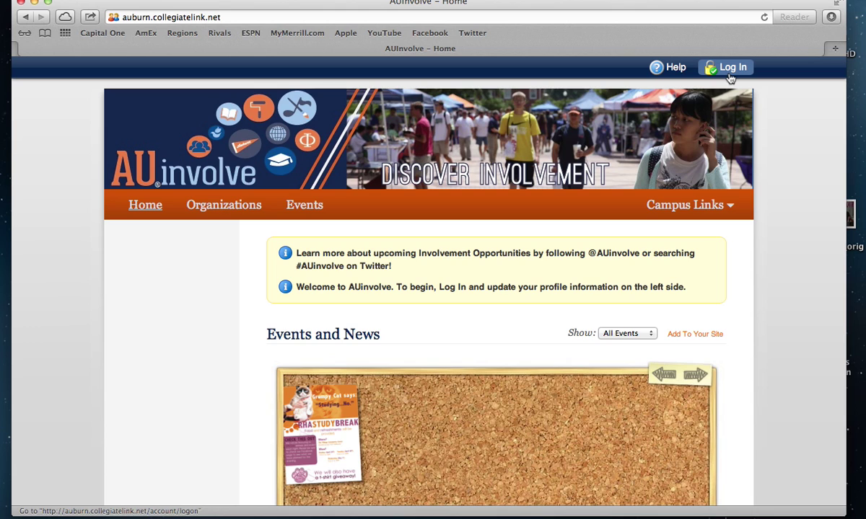
Sign in through the Auburn University login with the account username and password
{"action": "left_click", "coordinate": [729, 76]}
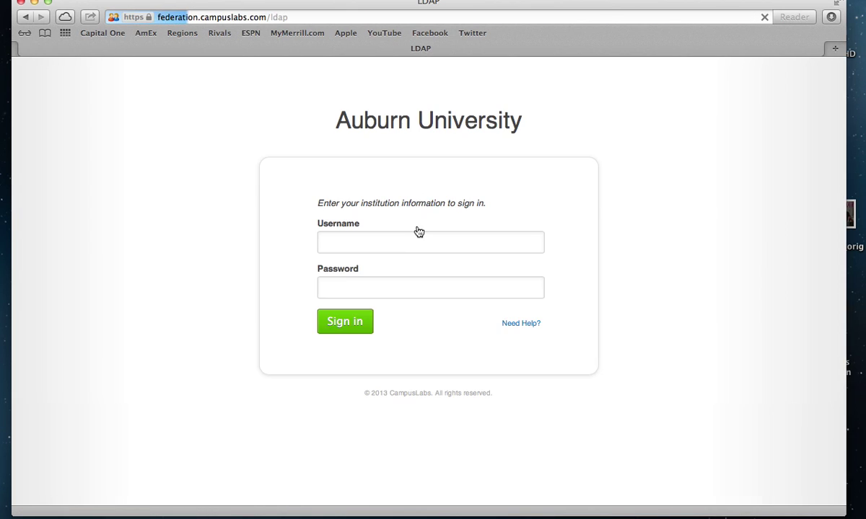
{"action": "left_click", "coordinate": [426, 237]}
{"action": "type", "text": "involve"}
{"action": "key", "text": "Tab"}
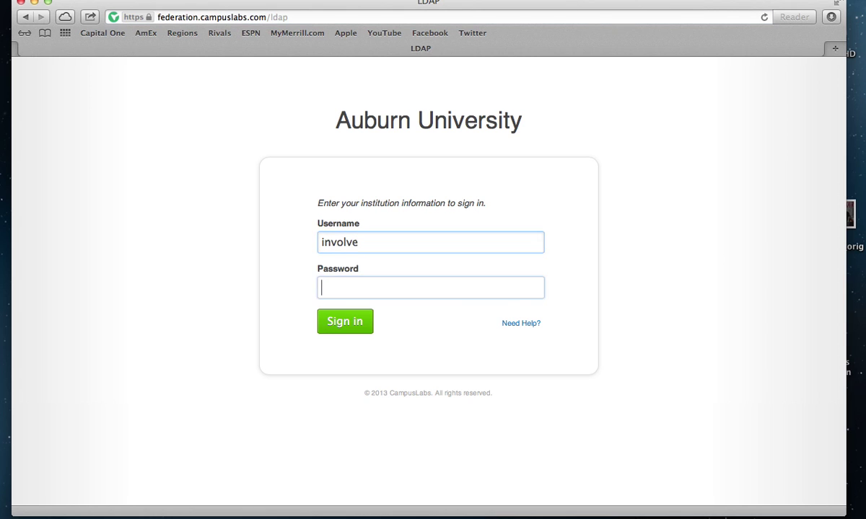
{"action": "type", "text": "•••••••••"}
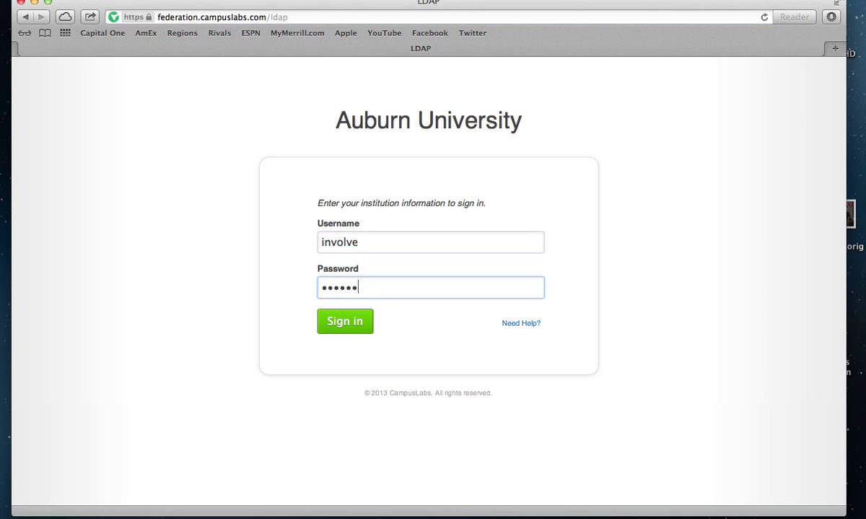
{"action": "type", "text": "•"}
{"action": "key", "text": "Return"}
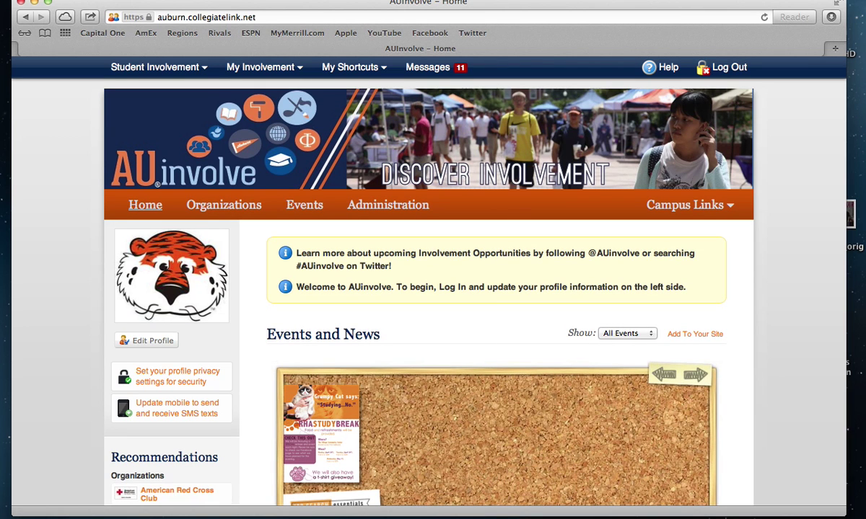
Search the Organizations Directory for 'involvement ambassadors'
{"action": "left_click", "coordinate": [351, 70]}
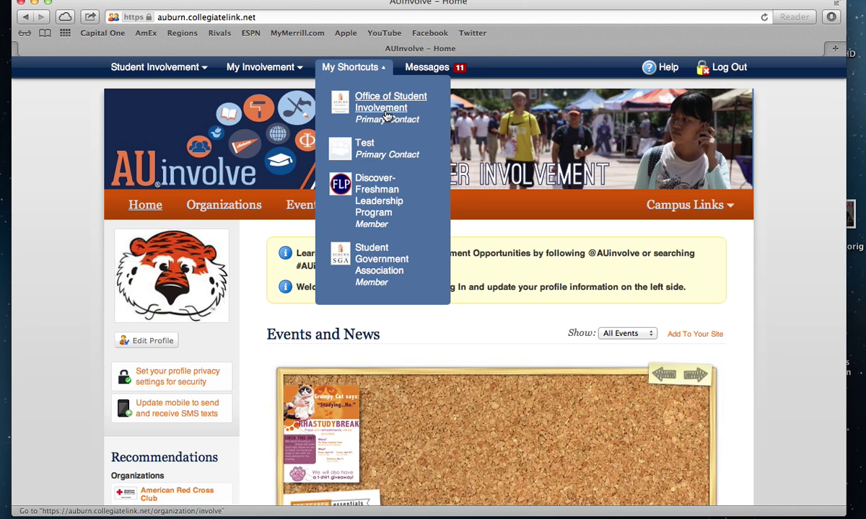
{"action": "left_click", "coordinate": [246, 208]}
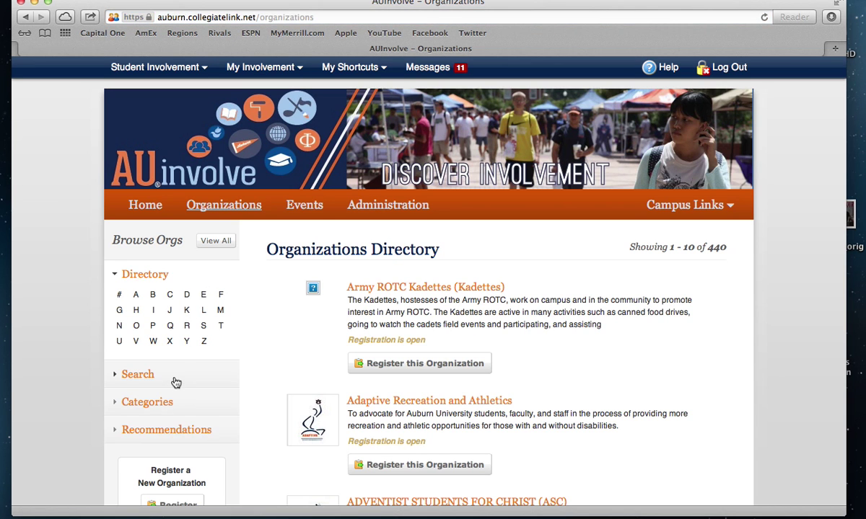
{"action": "left_click", "coordinate": [174, 381]}
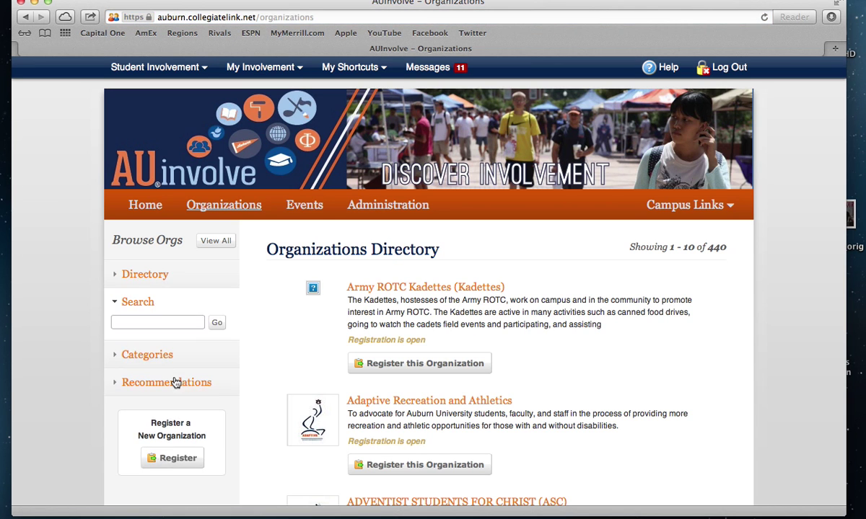
{"action": "left_click", "coordinate": [193, 326]}
{"action": "type", "text": "involve"}
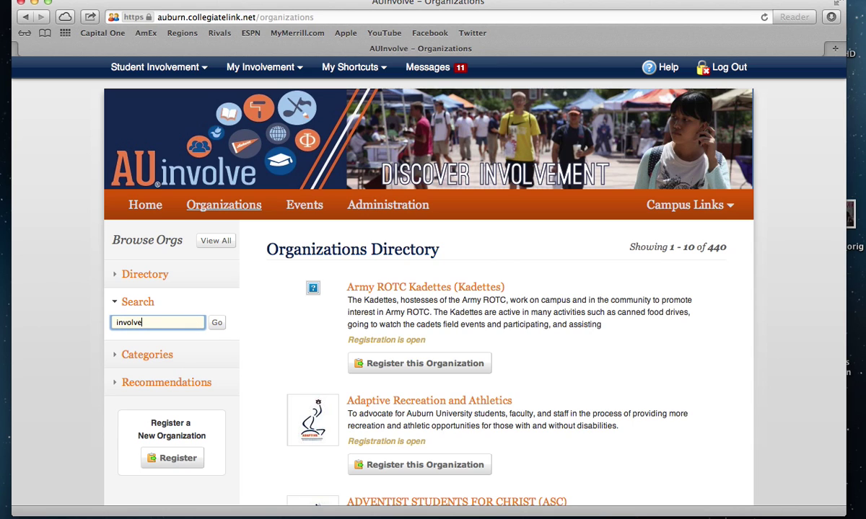
{"action": "type", "text": "ment ambassadors"}
{"action": "key", "text": "Return"}
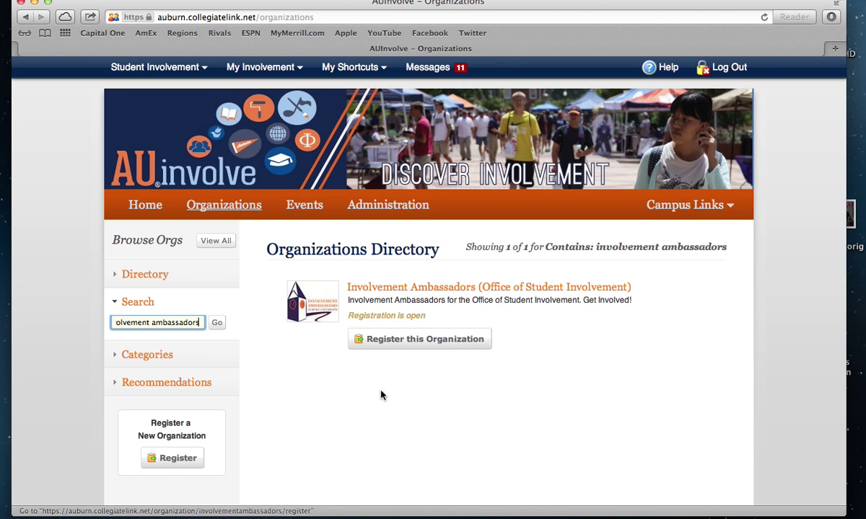
Start Involvement Ambassadors' re-registration, review the Step 1 instructions, and continue to General Information
{"action": "left_click", "coordinate": [443, 295]}
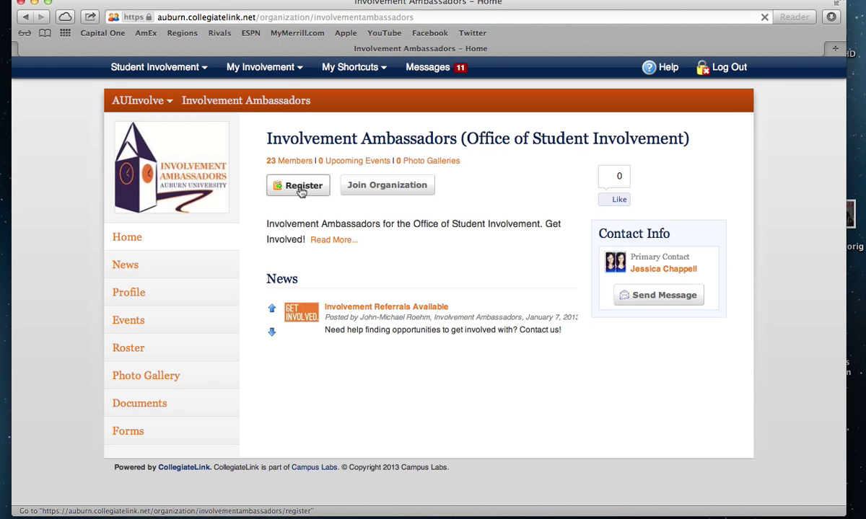
{"action": "left_click", "coordinate": [301, 190]}
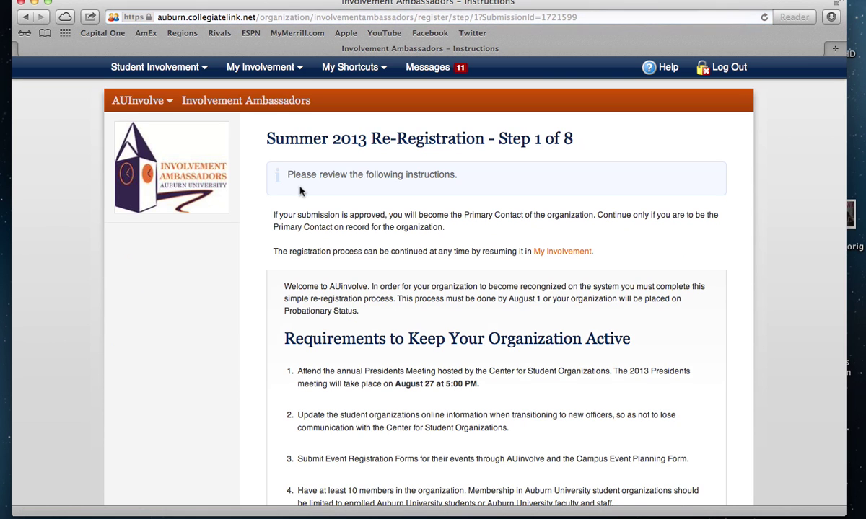
{"action": "scroll", "coordinate": [302, 190], "scroll_direction": "down", "scroll_amount": 3}
{"action": "scroll", "coordinate": [301, 191], "scroll_direction": "up", "scroll_amount": 1}
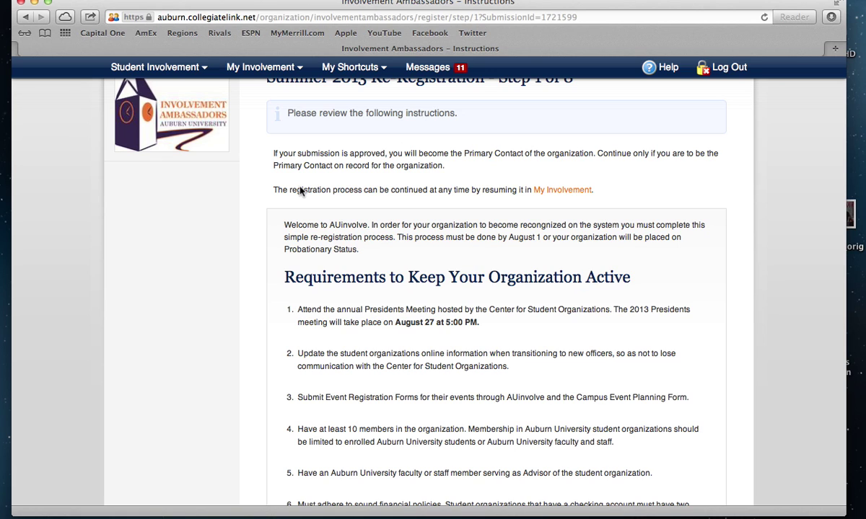
{"action": "scroll", "coordinate": [302, 190], "scroll_direction": "up", "scroll_amount": 2}
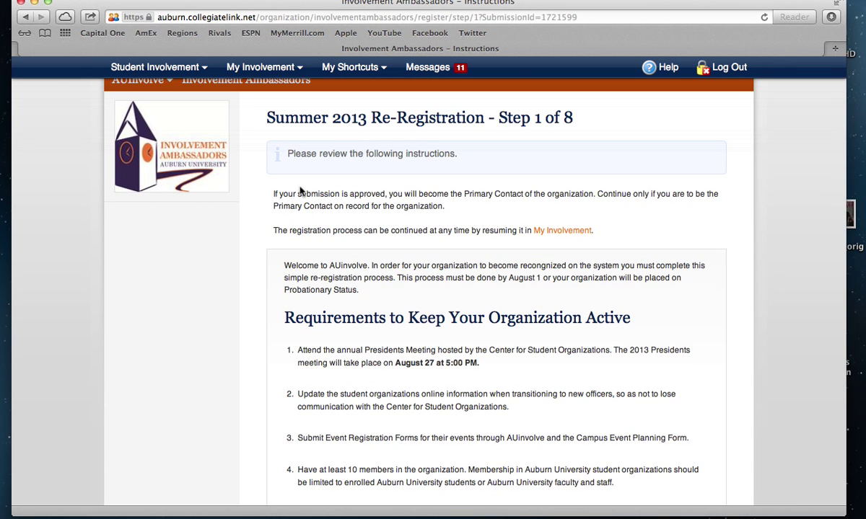
{"action": "scroll", "coordinate": [302, 190], "scroll_direction": "down", "scroll_amount": 6}
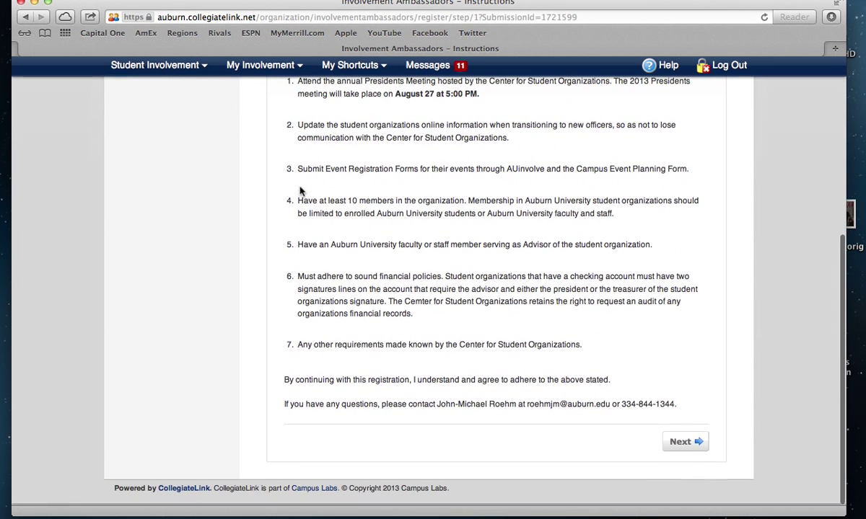
{"action": "left_click", "coordinate": [705, 445]}
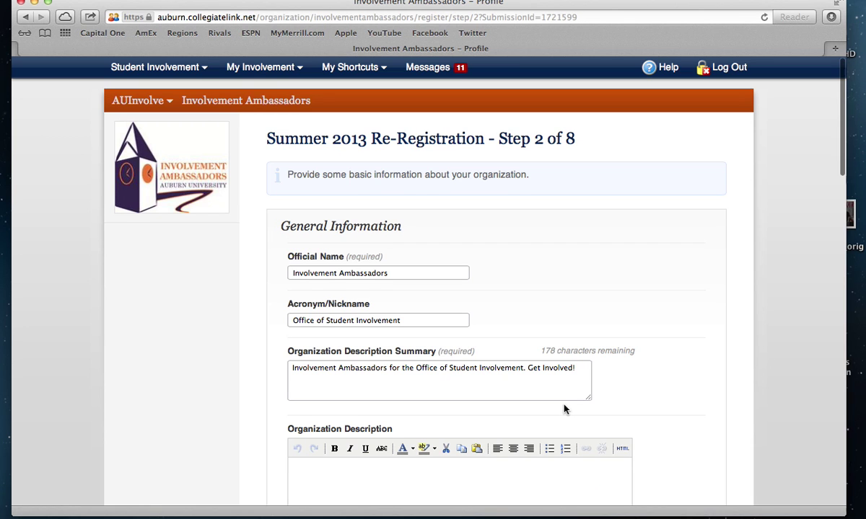
Enter 'Add more infomation here' as the Organization Description and continue to Step 3
{"action": "scroll", "coordinate": [565, 410], "scroll_direction": "down", "scroll_amount": 1}
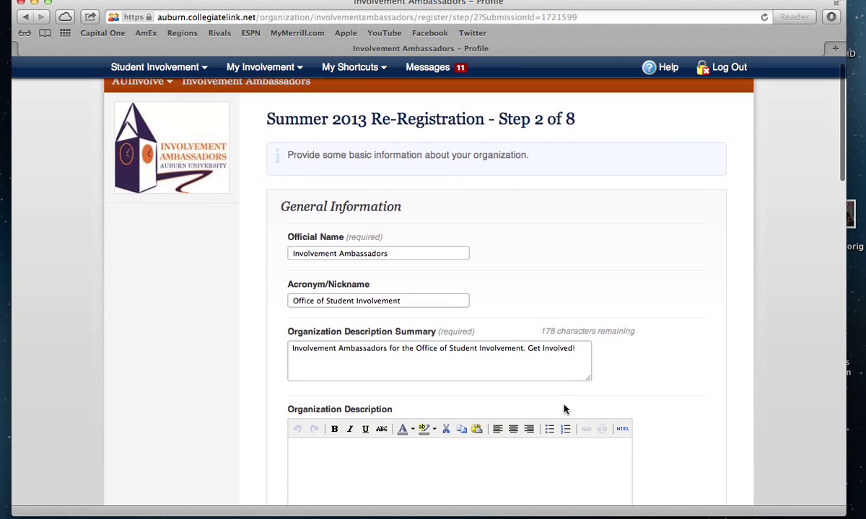
{"action": "scroll", "coordinate": [565, 407], "scroll_direction": "down", "scroll_amount": 3}
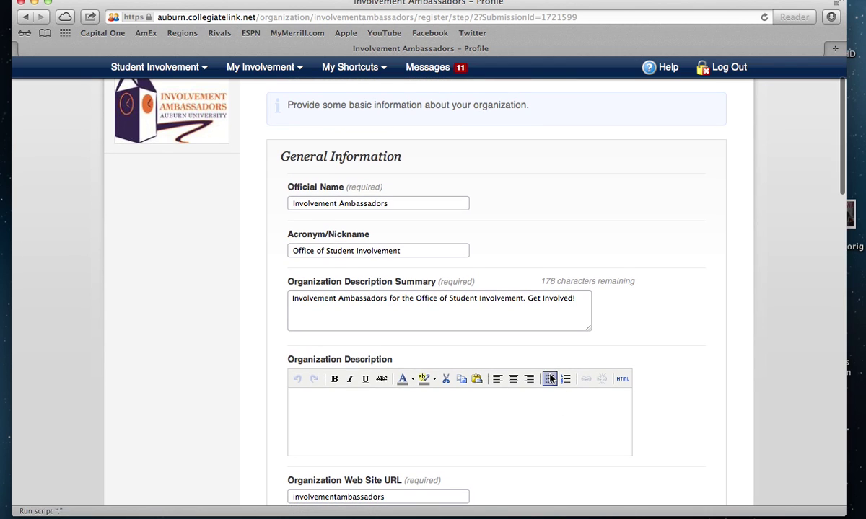
{"action": "left_click", "coordinate": [555, 412]}
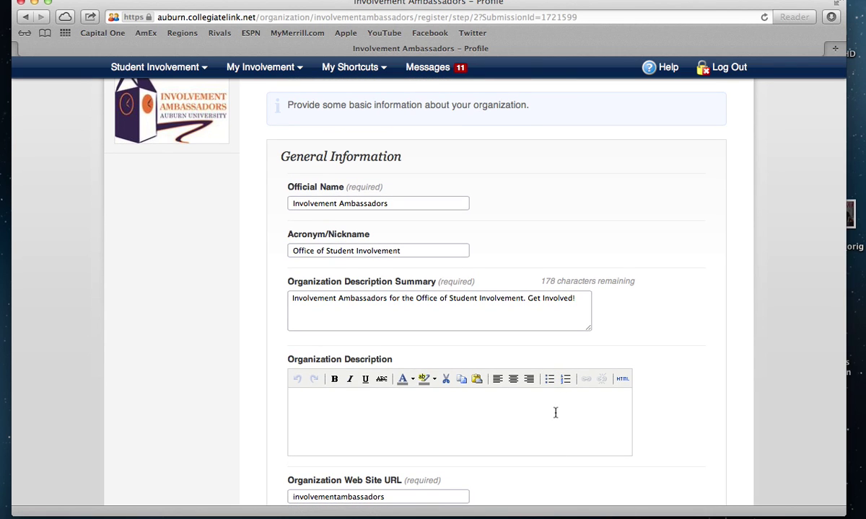
{"action": "type", "text": "Add more infomation here"}
{"action": "scroll", "coordinate": [450, 288], "scroll_direction": "down", "scroll_amount": 3}
{"action": "scroll", "coordinate": [498, 399], "scroll_direction": "down", "scroll_amount": 8}
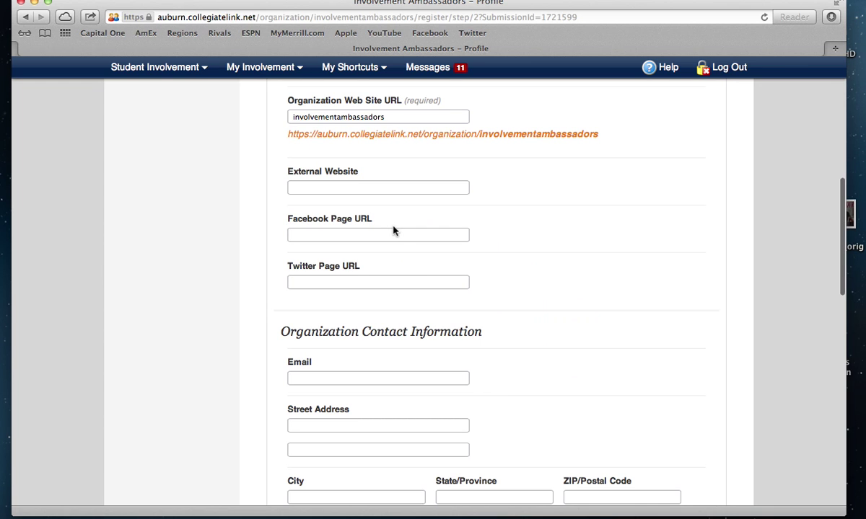
{"action": "scroll", "coordinate": [393, 231], "scroll_direction": "down", "scroll_amount": 18}
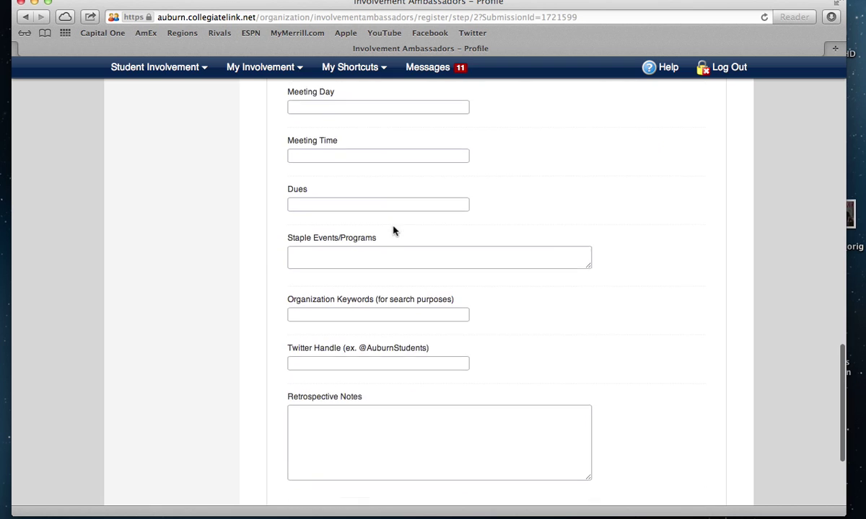
{"action": "scroll", "coordinate": [393, 231], "scroll_direction": "down", "scroll_amount": 4}
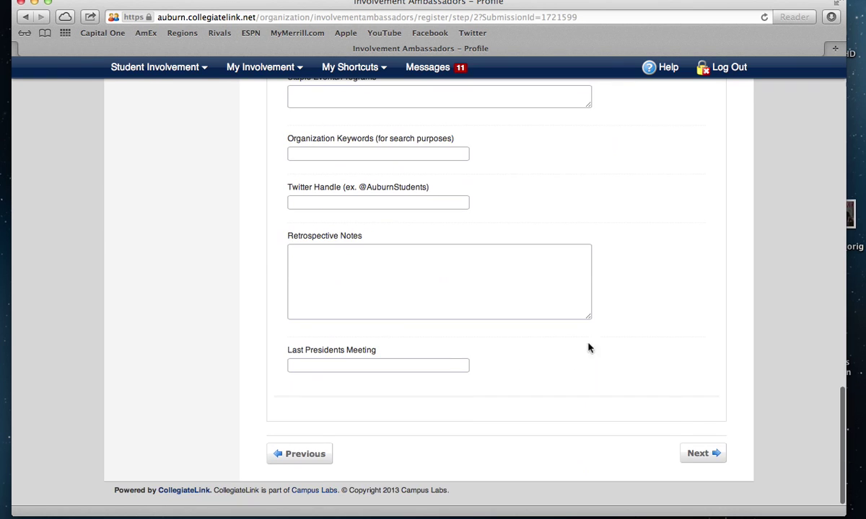
{"action": "left_click", "coordinate": [703, 453]}
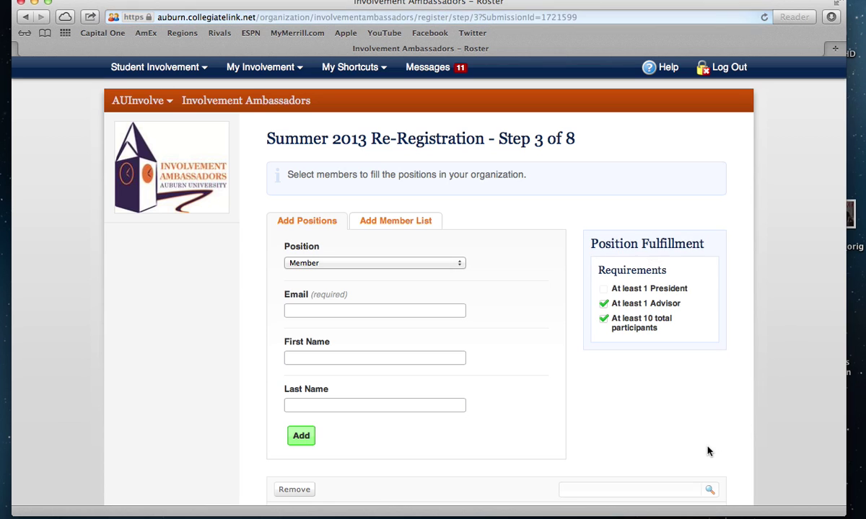
Add a President to the roster with their e-mail, first name and last name
{"action": "scroll", "coordinate": [416, 266], "scroll_direction": "down", "scroll_amount": 1}
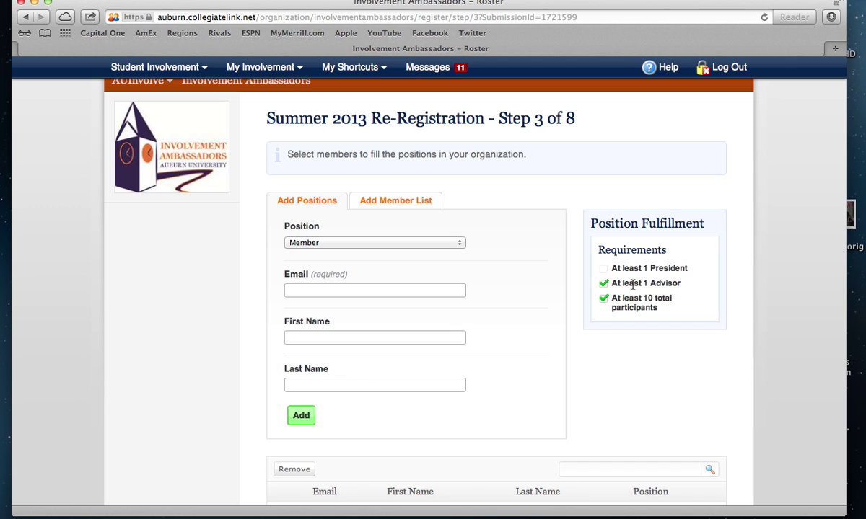
{"action": "left_click", "coordinate": [371, 244]}
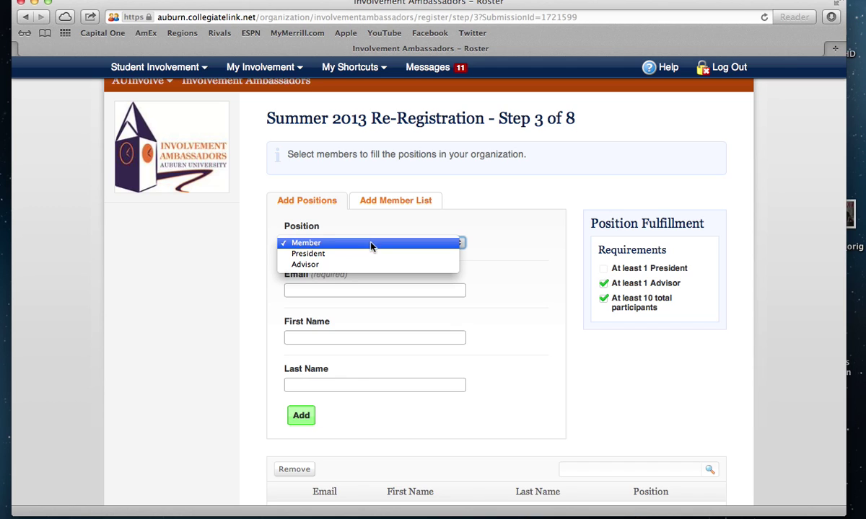
{"action": "left_click", "coordinate": [372, 253]}
{"action": "left_click", "coordinate": [357, 289]}
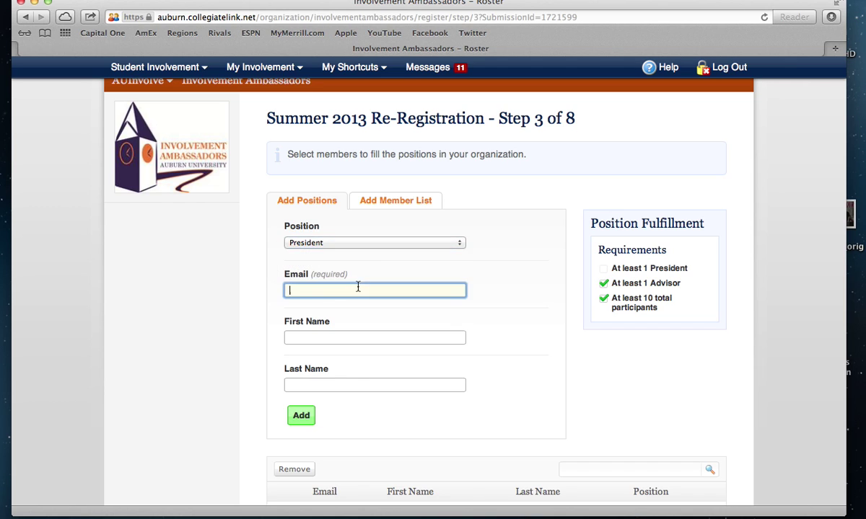
{"action": "key", "text": "Tab"}
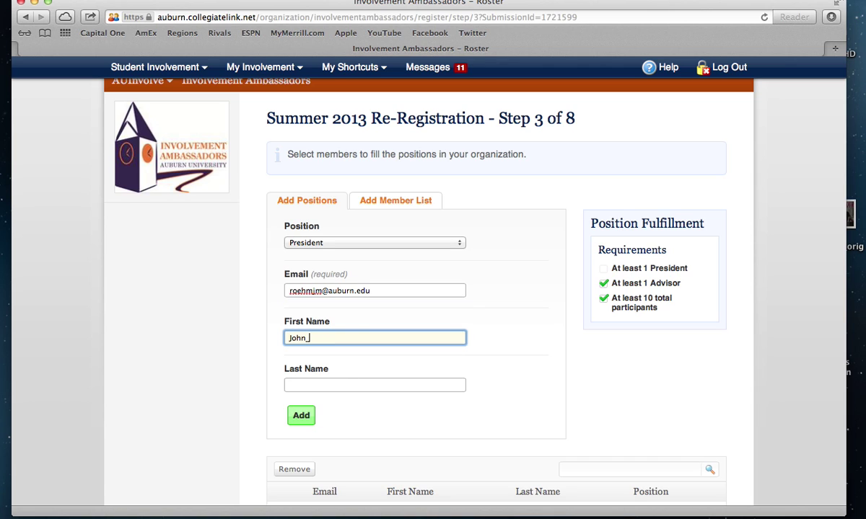
{"action": "key", "text": "Tab"}
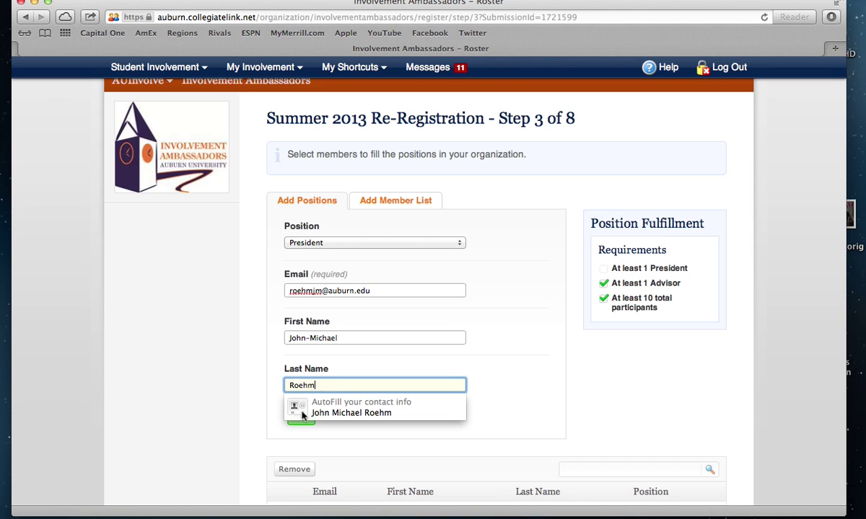
{"action": "left_click", "coordinate": [302, 424]}
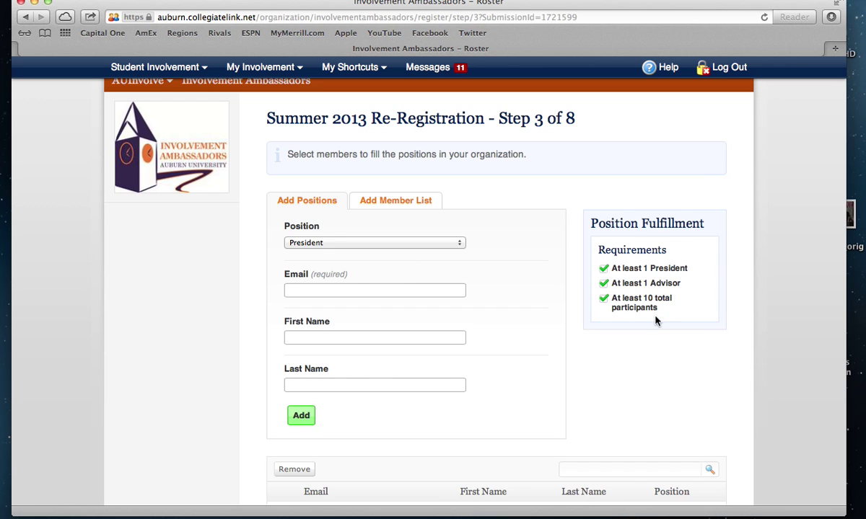
Page through the roster, view the email-list option, and continue to the Interests step
{"action": "scroll", "coordinate": [656, 320], "scroll_direction": "down", "scroll_amount": 1}
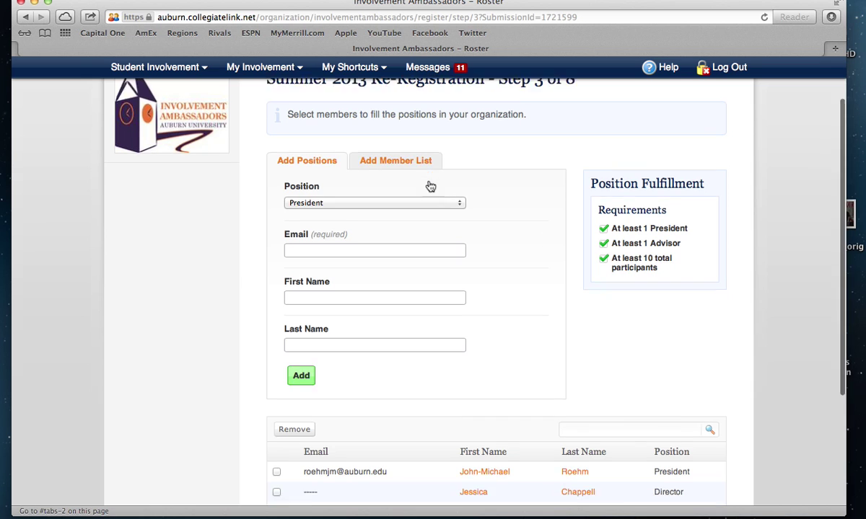
{"action": "scroll", "coordinate": [430, 183], "scroll_direction": "down", "scroll_amount": 5}
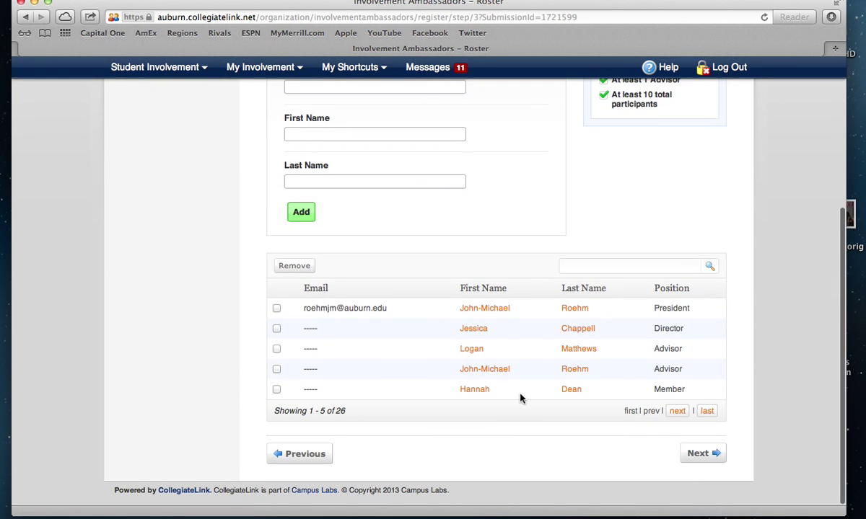
{"action": "left_click", "coordinate": [678, 413]}
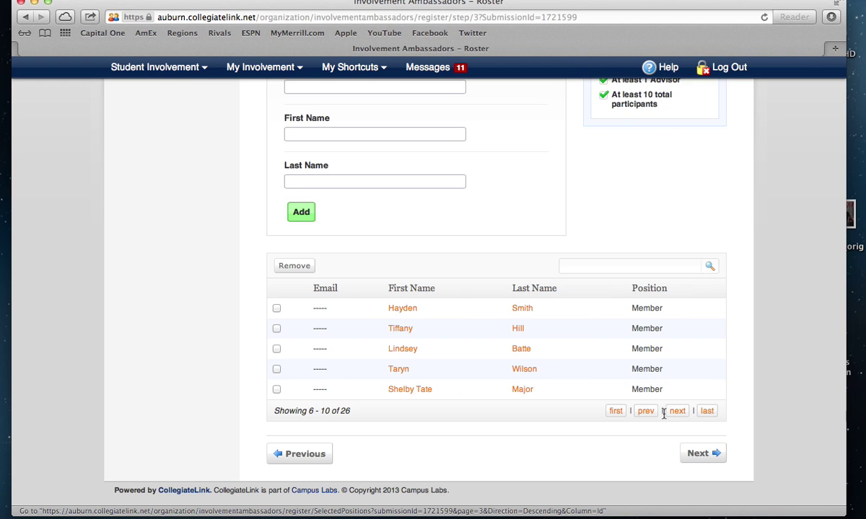
{"action": "scroll", "coordinate": [538, 393], "scroll_direction": "up", "scroll_amount": 3}
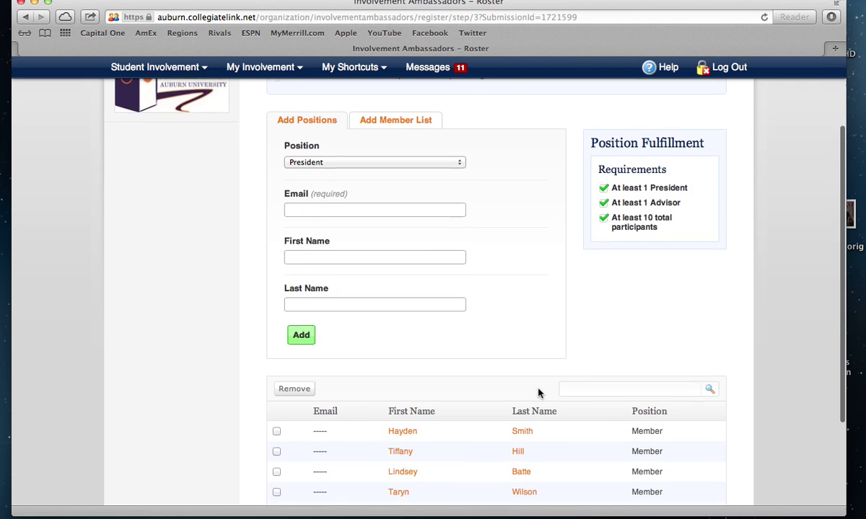
{"action": "left_click", "coordinate": [407, 123]}
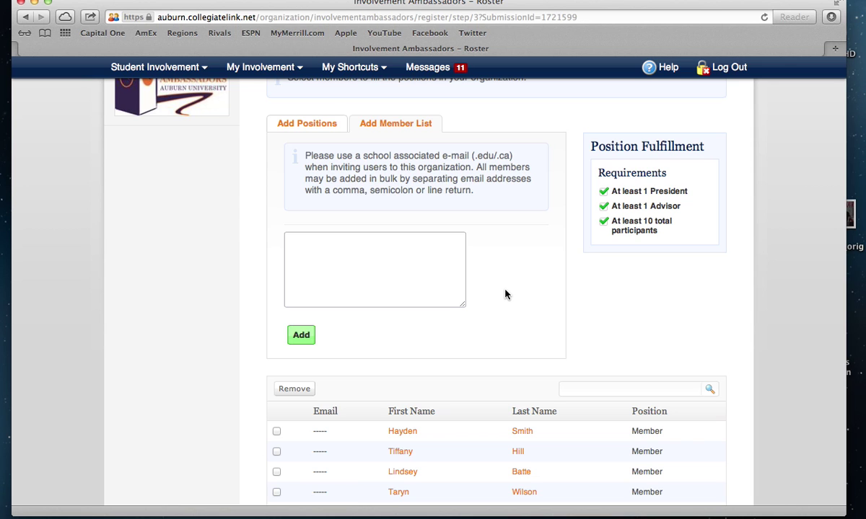
{"action": "scroll", "coordinate": [505, 294], "scroll_direction": "down", "scroll_amount": 3}
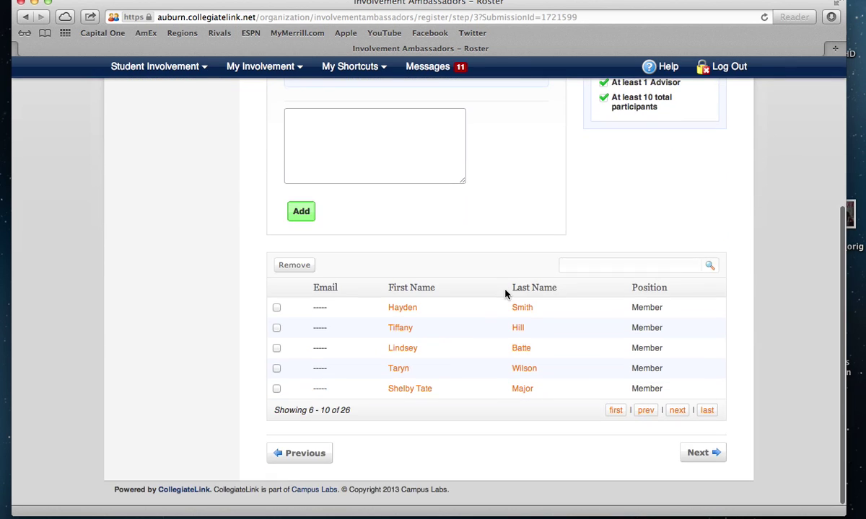
{"action": "scroll", "coordinate": [505, 294], "scroll_direction": "up", "scroll_amount": 3}
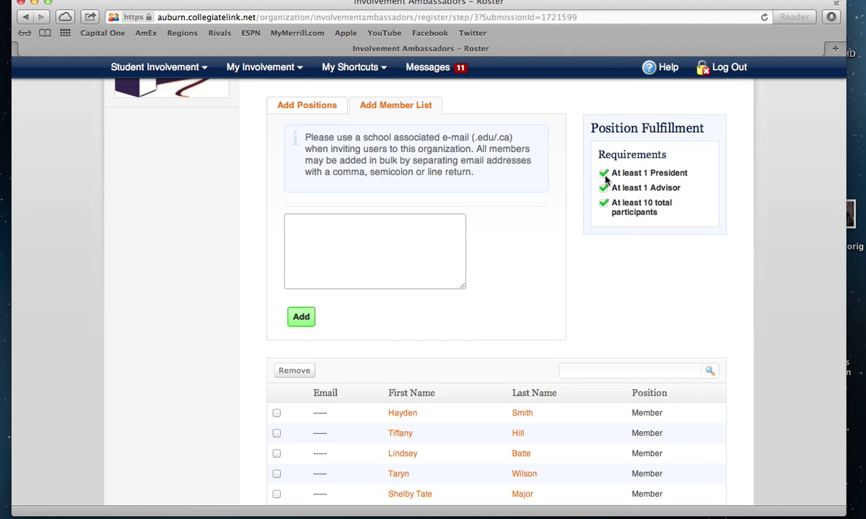
{"action": "scroll", "coordinate": [674, 270], "scroll_direction": "down", "scroll_amount": 3}
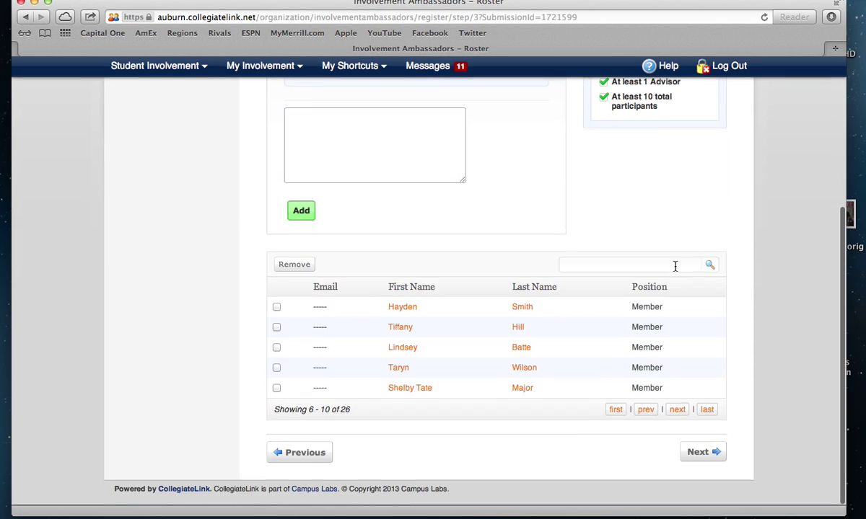
{"action": "left_click", "coordinate": [714, 454]}
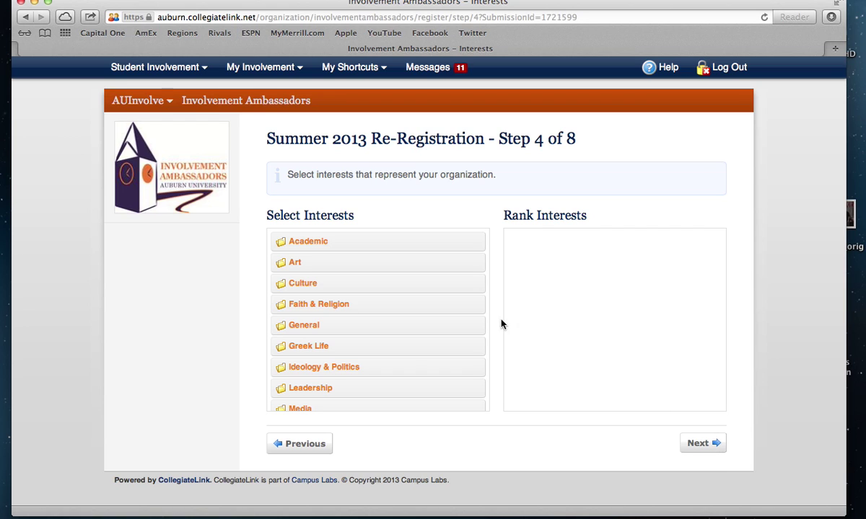
Add Team Building Activities, Personal Leadership Development, Small Time Commitment and Honor Society as interests
{"action": "scroll", "coordinate": [408, 365], "scroll_direction": "down", "scroll_amount": 3}
{"action": "left_click", "coordinate": [371, 325]}
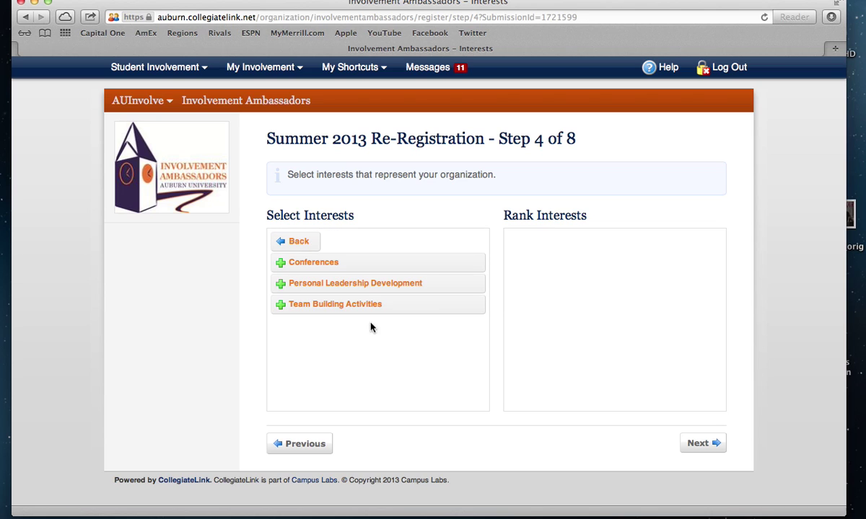
{"action": "left_click", "coordinate": [362, 306]}
{"action": "left_click", "coordinate": [361, 289]}
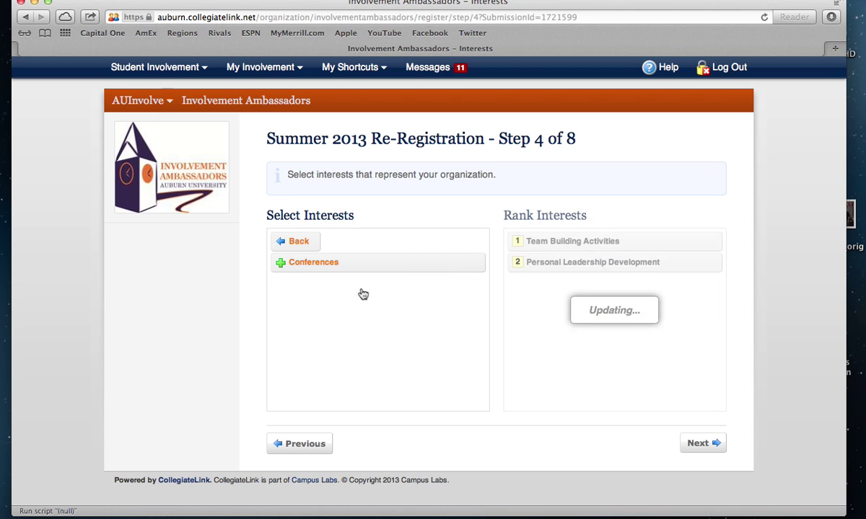
{"action": "left_click", "coordinate": [296, 243]}
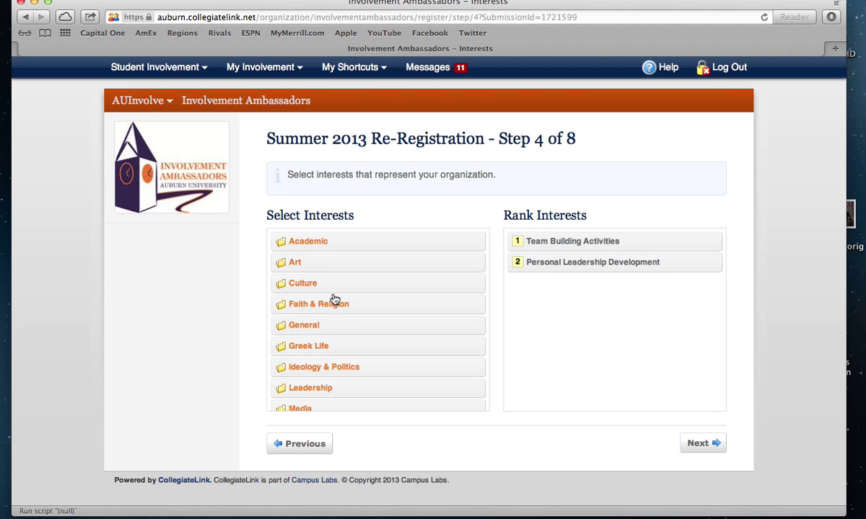
{"action": "scroll", "coordinate": [356, 367], "scroll_direction": "down", "scroll_amount": 2}
{"action": "scroll", "coordinate": [355, 382], "scroll_direction": "down", "scroll_amount": 3}
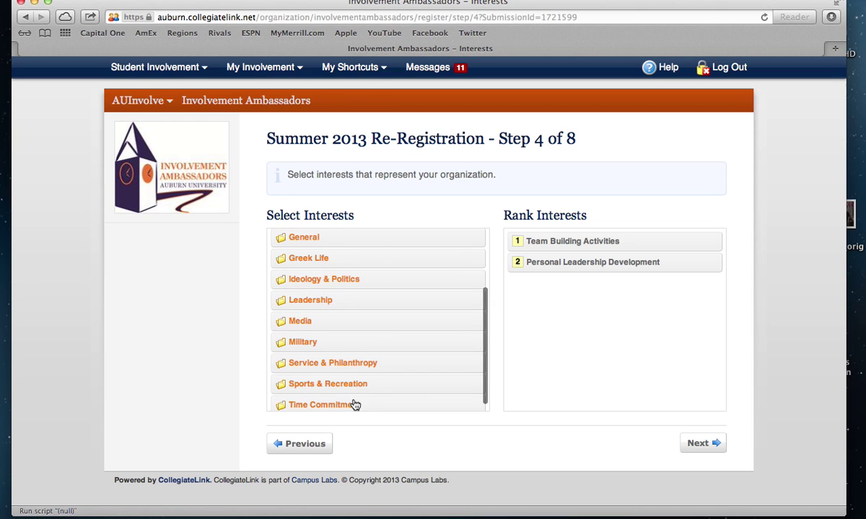
{"action": "left_click", "coordinate": [354, 405]}
{"action": "left_click", "coordinate": [341, 282]}
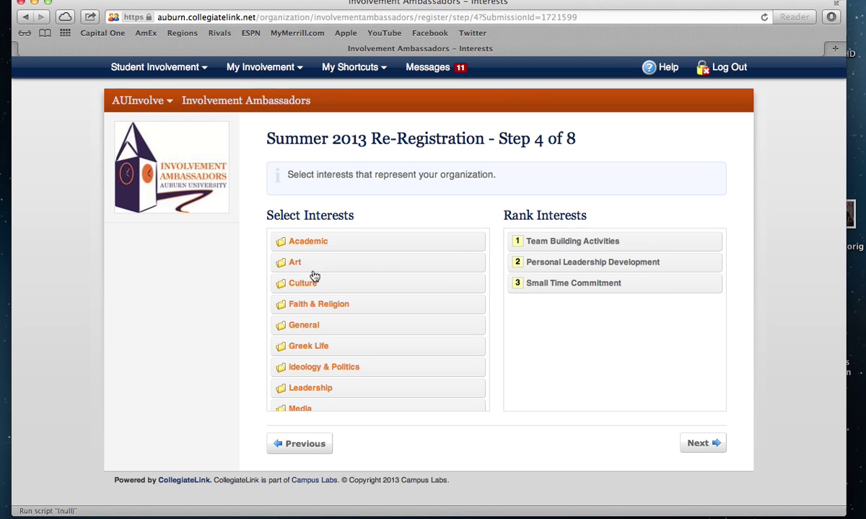
{"action": "left_click", "coordinate": [303, 243]}
{"action": "left_click", "coordinate": [322, 263]}
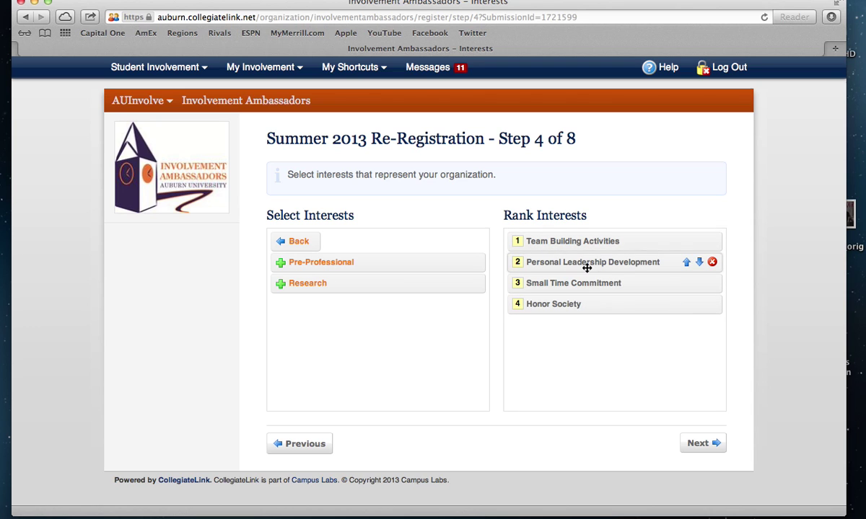
Rank Personal Leadership Development first and continue to Organization Categories
{"action": "mouse_move", "coordinate": [587, 266]}
{"action": "left_mouse_down"}
{"action": "mouse_move", "coordinate": [587, 242]}
{"action": "mouse_move", "coordinate": [580, 249]}
{"action": "left_mouse_up"}
{"action": "left_click", "coordinate": [685, 263]}
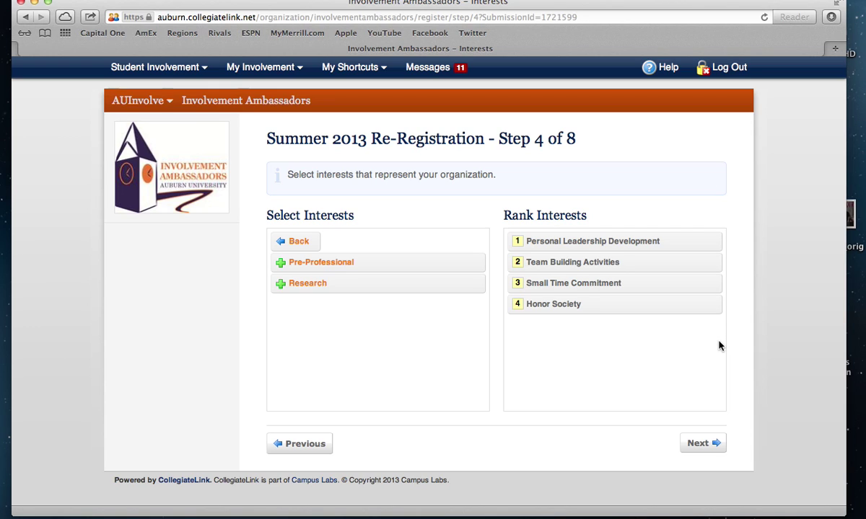
{"action": "left_click", "coordinate": [704, 452]}
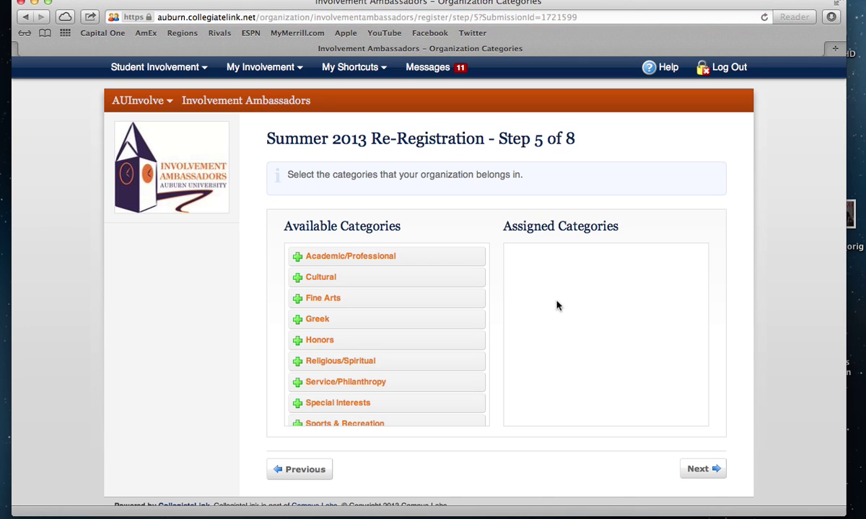
Assign Special Interests from Available Categories and continue to the Constitution/Bylaws step
{"action": "scroll", "coordinate": [448, 325], "scroll_direction": "down", "scroll_amount": 2}
{"action": "left_click", "coordinate": [315, 377]}
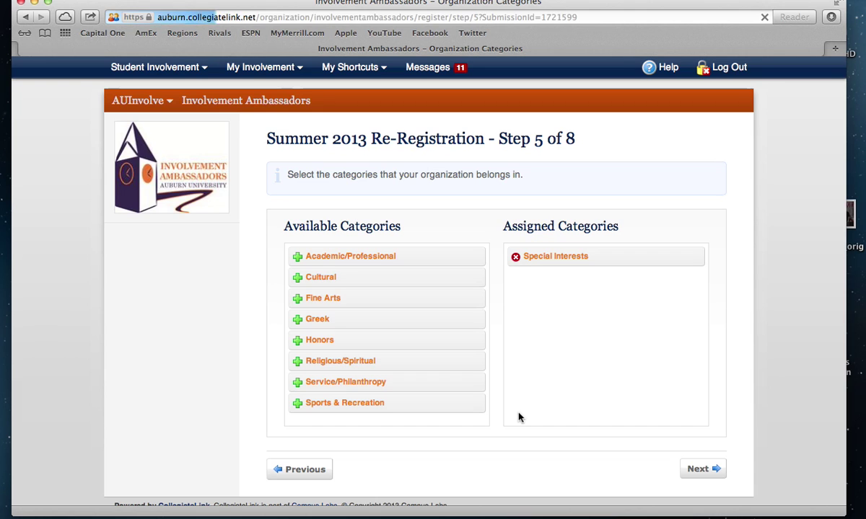
{"action": "left_click", "coordinate": [713, 471]}
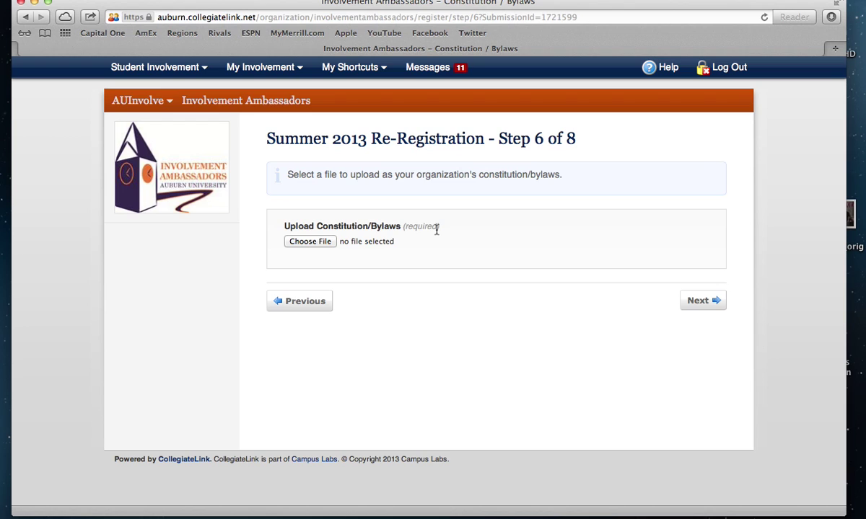
Upload Harper Bus Reservation from the Desktop as the constitution and continue to Step 7
{"action": "left_click", "coordinate": [331, 244]}
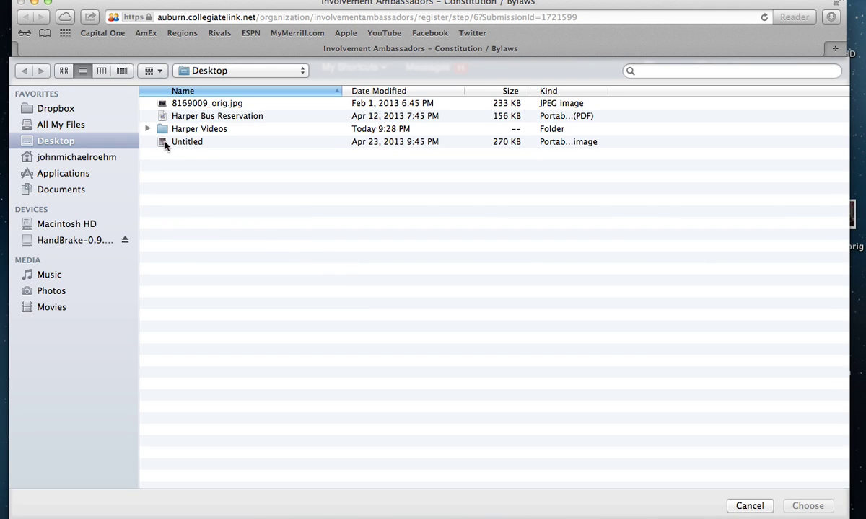
{"action": "left_click", "coordinate": [204, 120]}
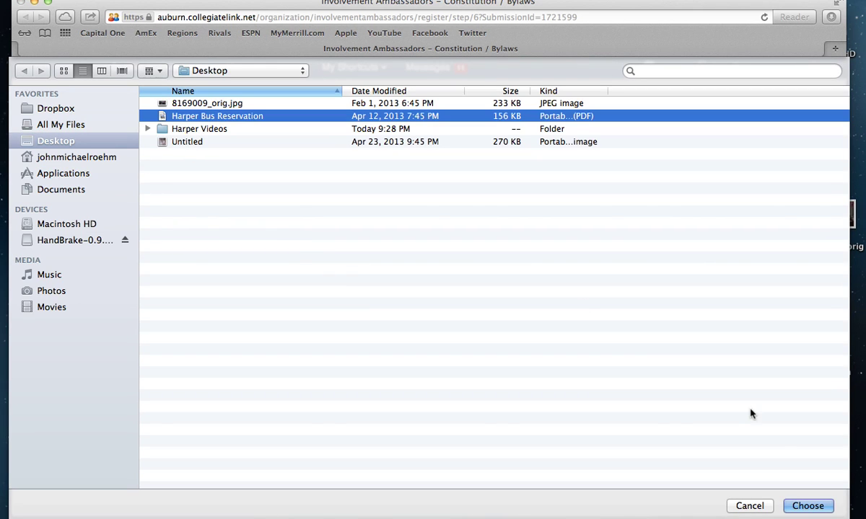
{"action": "left_click", "coordinate": [827, 507]}
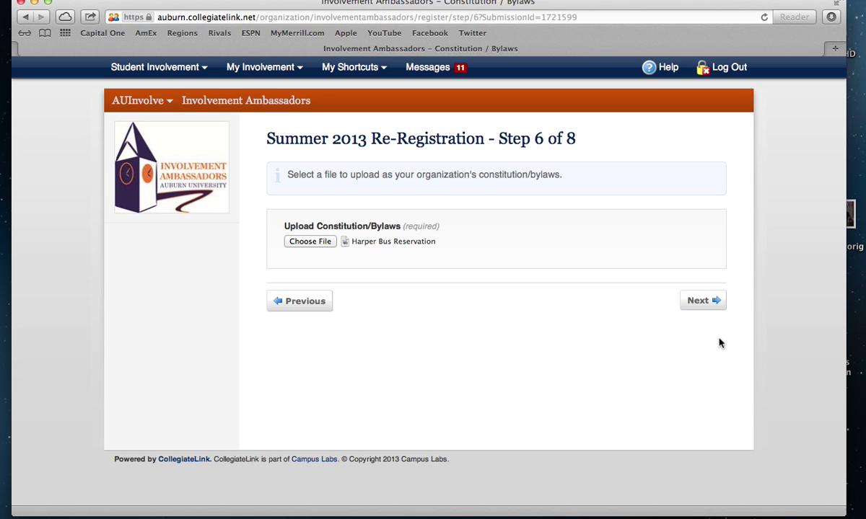
{"action": "left_click", "coordinate": [700, 301]}
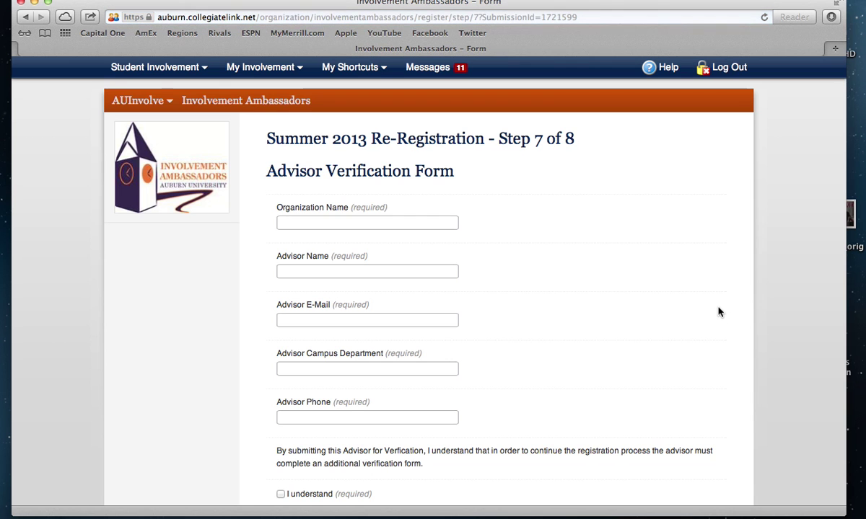
Fill the advisor form with organization Involvement Ambassadors, the advisor's name, placeholder contact fields, and acknowledge
{"action": "scroll", "coordinate": [720, 311], "scroll_direction": "down", "scroll_amount": 1}
{"action": "left_click", "coordinate": [401, 213]}
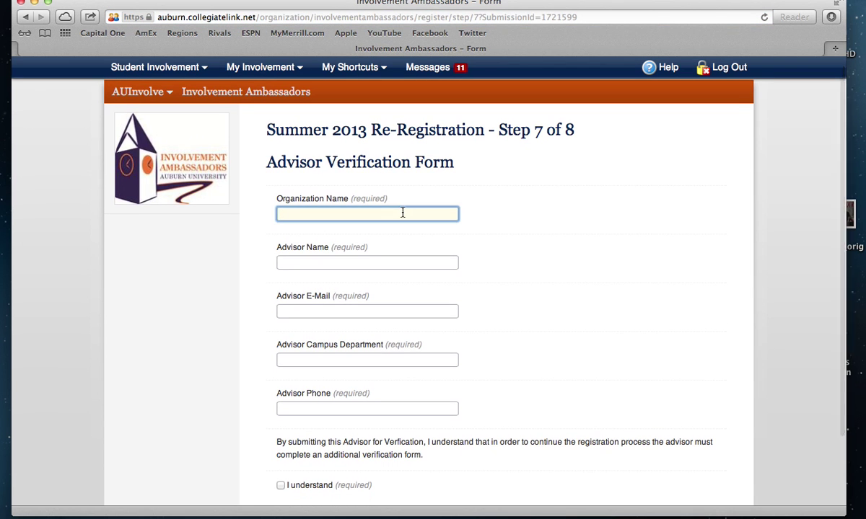
{"action": "type", "text": "A"}
{"action": "key", "text": "BackSpace"}
{"action": "type", "text": "In"}
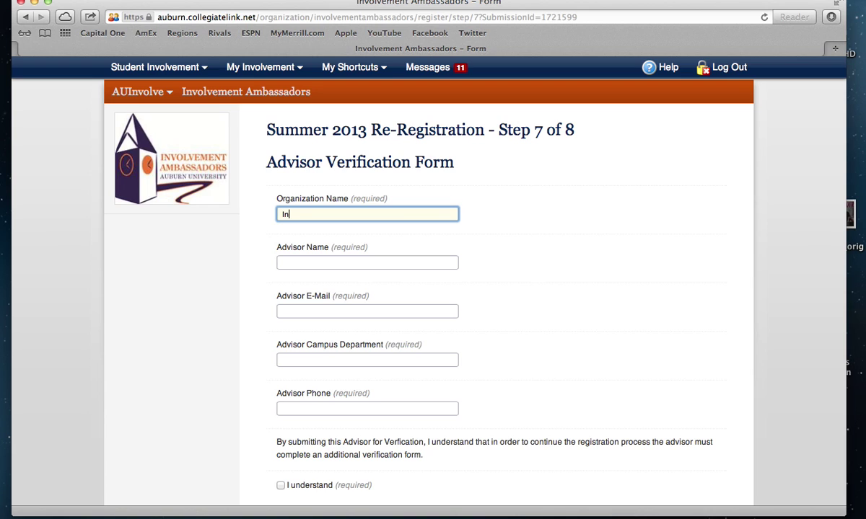
{"action": "type", "text": "volve ment Ambassadors"}
{"action": "key", "text": "Tab"}
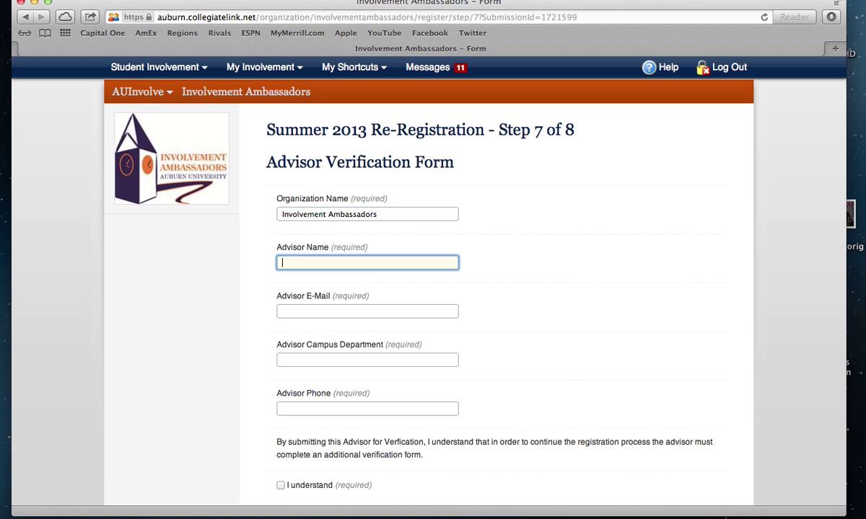
{"action": "key", "text": "Tab"}
{"action": "type", "text": "fsdf"}
{"action": "key", "text": "Tab"}
{"action": "type", "text": "sdfsdf"}
{"action": "key", "text": "Tab"}
{"action": "type", "text": "sdfsd"}
{"action": "scroll", "coordinate": [337, 223], "scroll_direction": "down", "scroll_amount": 3}
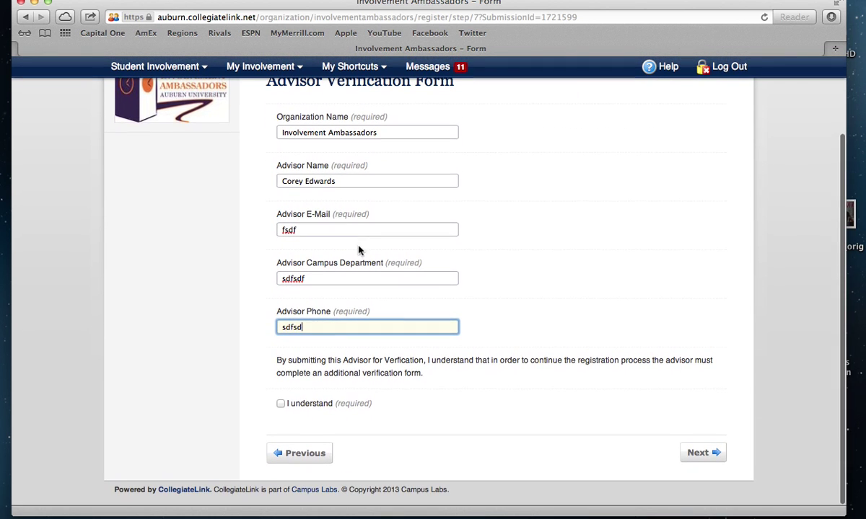
{"action": "left_click", "coordinate": [284, 406]}
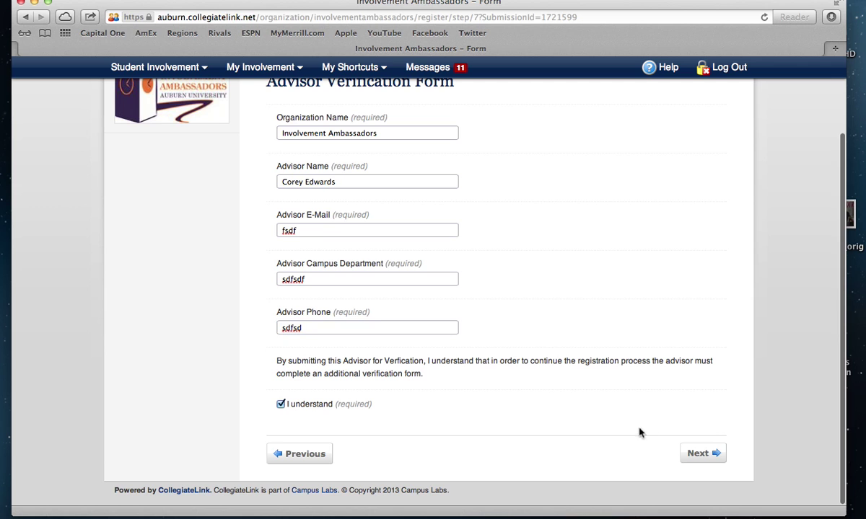
{"action": "left_click", "coordinate": [707, 458]}
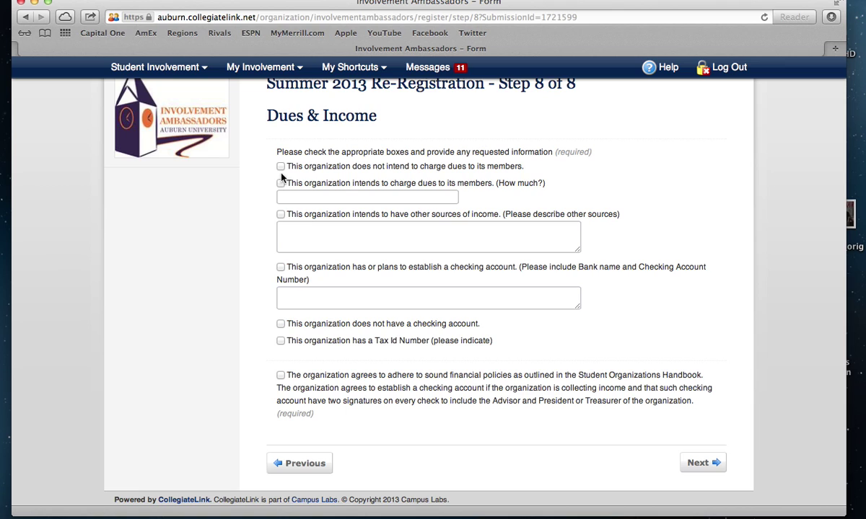
Mark no member dues, agree to the handbook's financial policies, and continue to Review Submission
{"action": "left_click", "coordinate": [280, 167]}
{"action": "left_click", "coordinate": [280, 376]}
{"action": "left_click", "coordinate": [713, 468]}
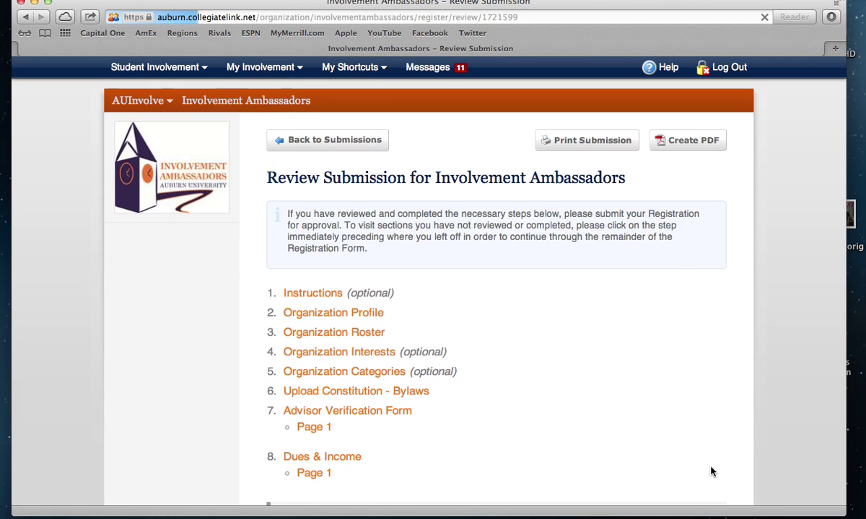
{"action": "scroll", "coordinate": [711, 469], "scroll_direction": "down", "scroll_amount": 3}
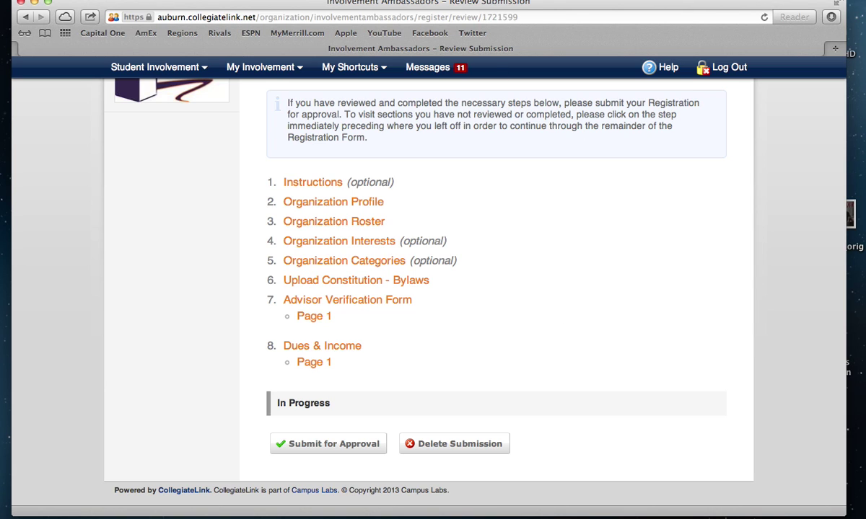
{"action": "left_click", "coordinate": [447, 0]}
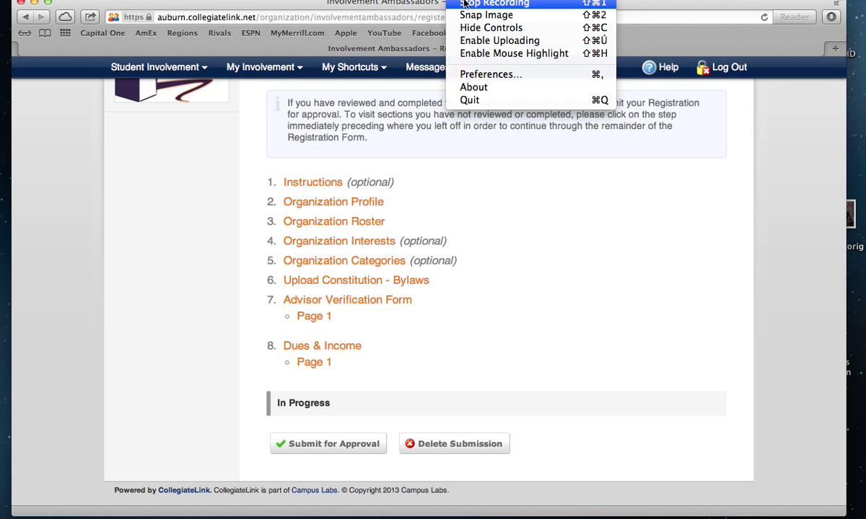